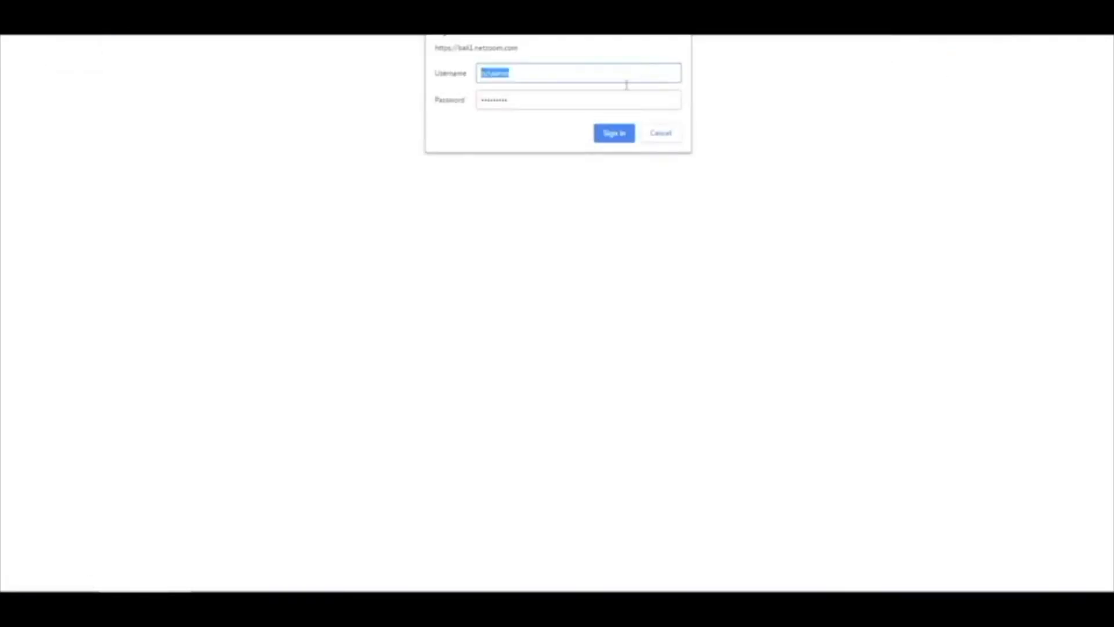
Step: Sign in with the prefilled account, open the Inventory area and show its New Devices list
left_click_drag(577, 74, 491, 76)
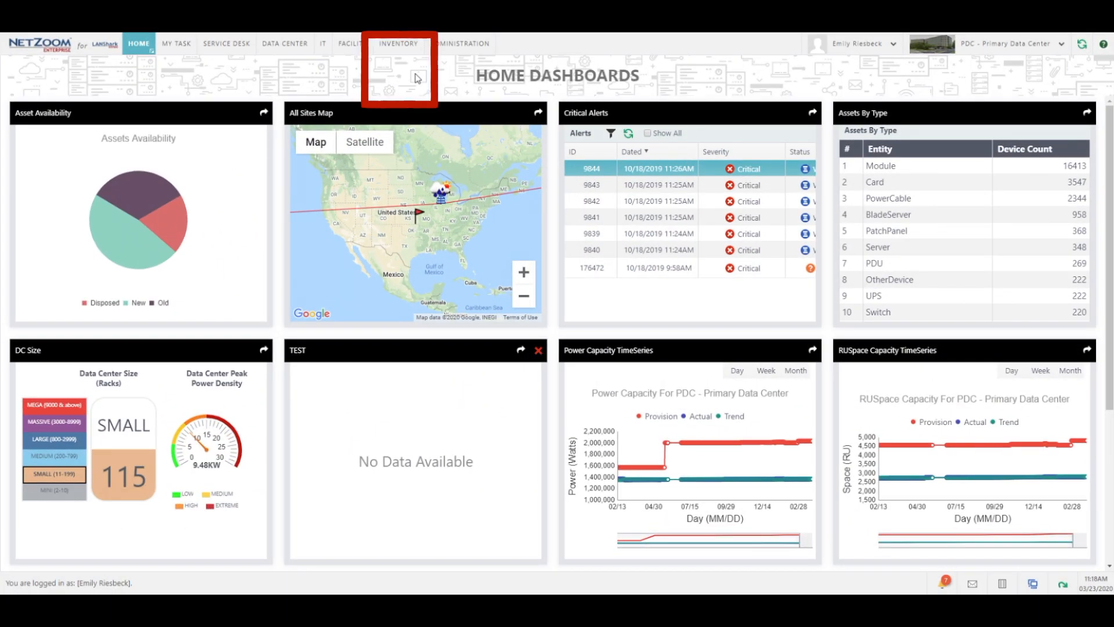
left_click(399, 46)
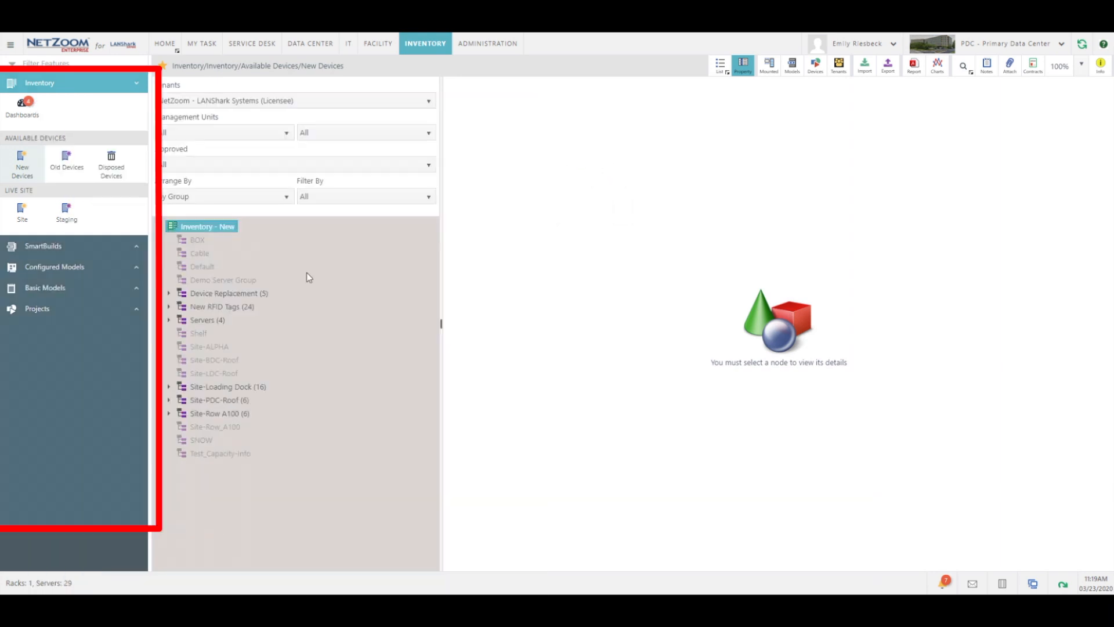
left_click(131, 267)
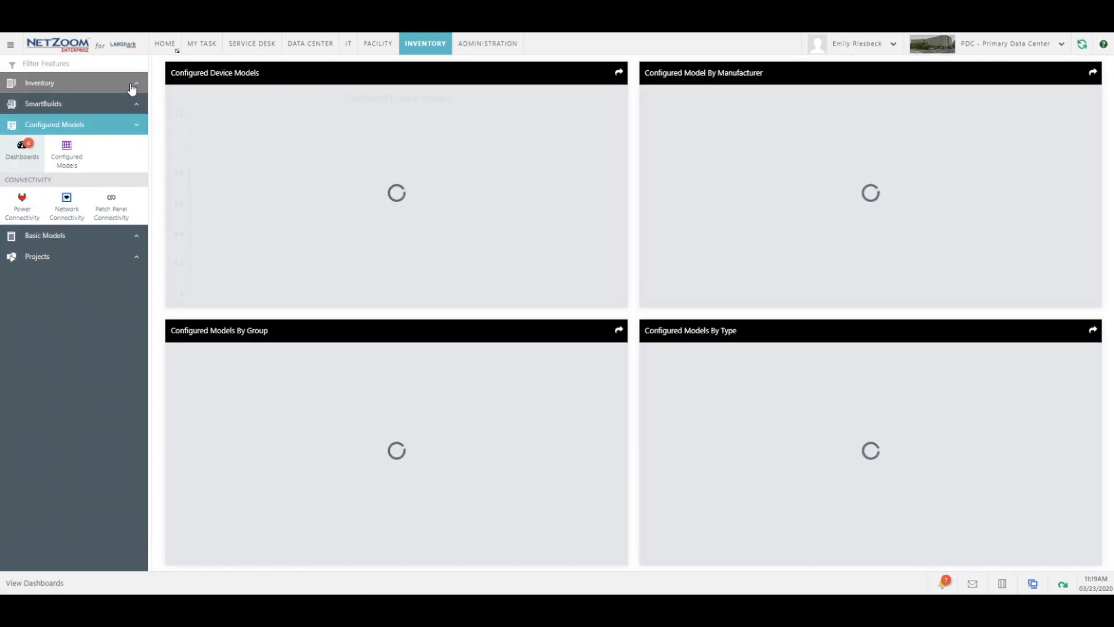
left_click(132, 88)
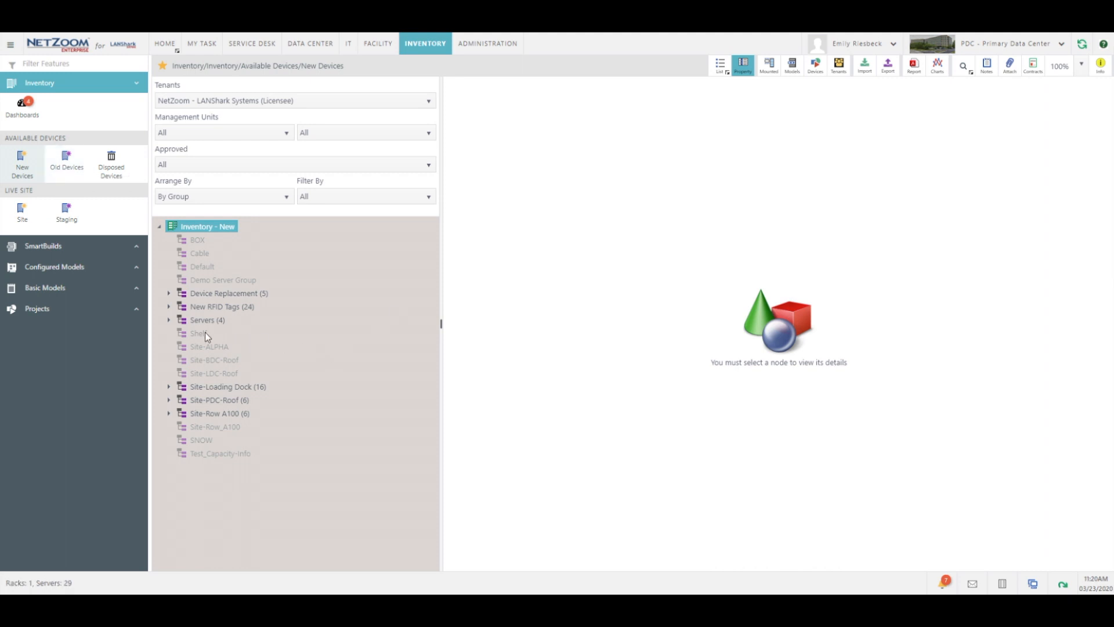
Step: Expand the Servers group and inspect the first Poweredge R720-3.5 Drive in a close-up 3D view
left_click(169, 321)
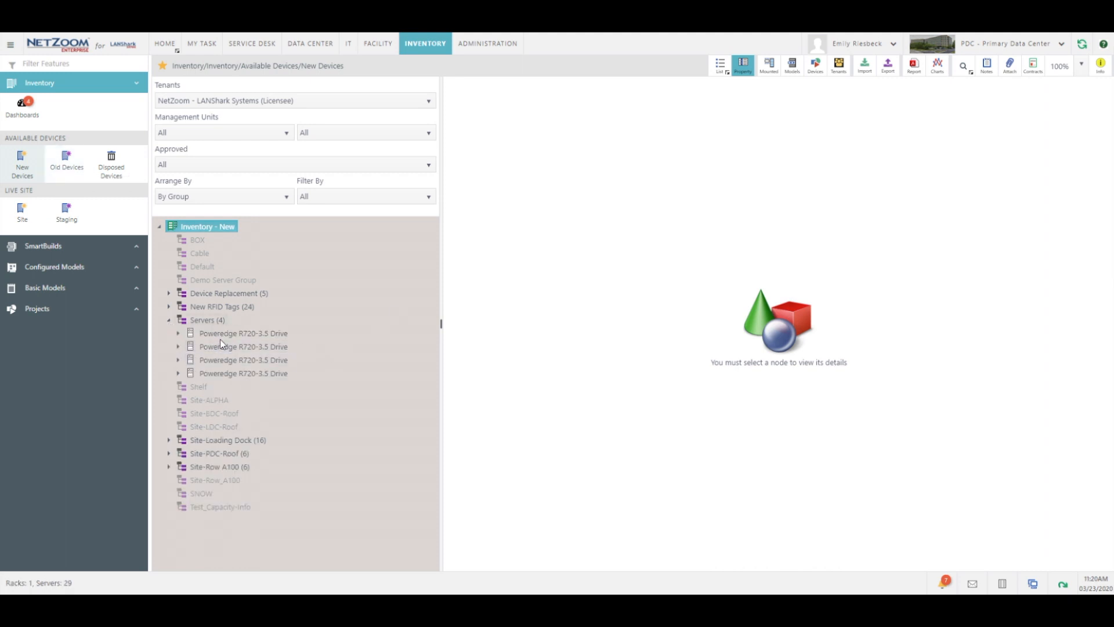
left_click(225, 335)
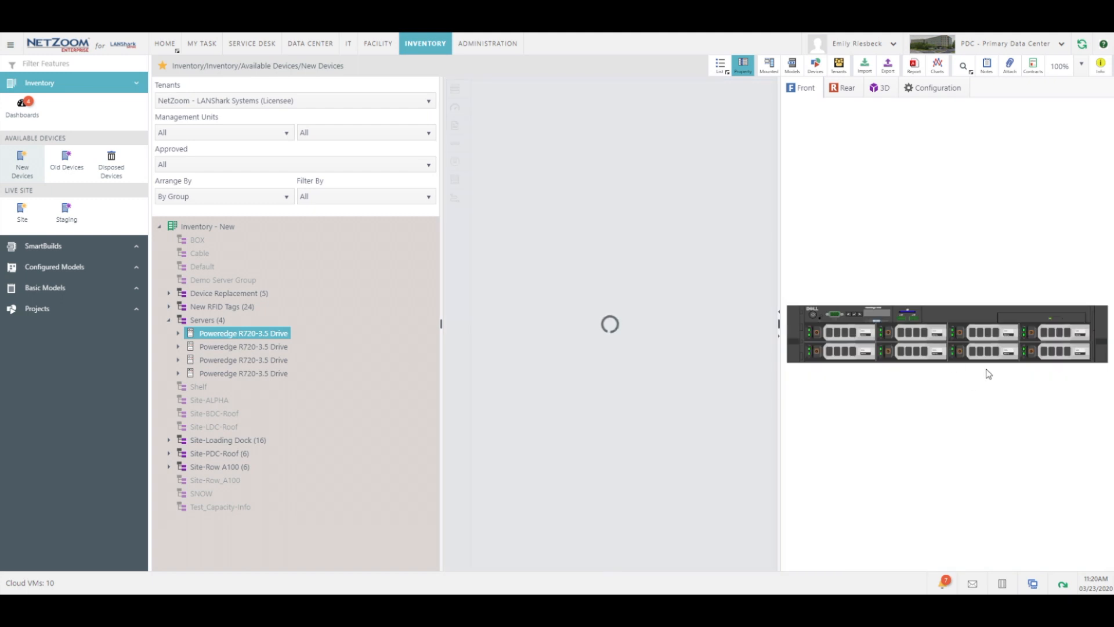
left_click(879, 88)
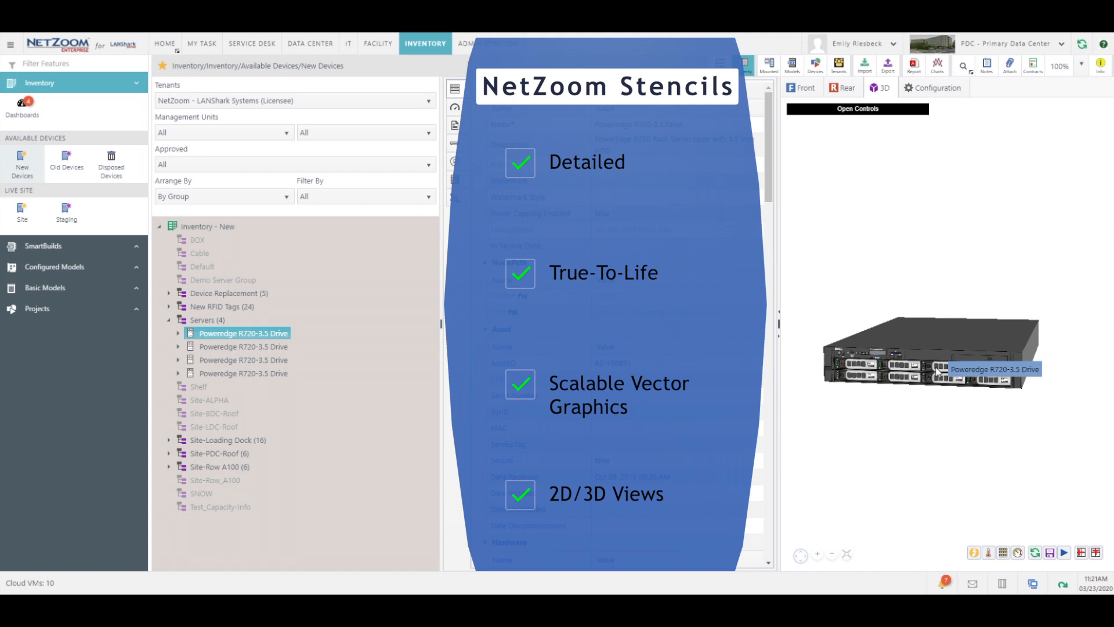
scroll(927, 348, "up", 2)
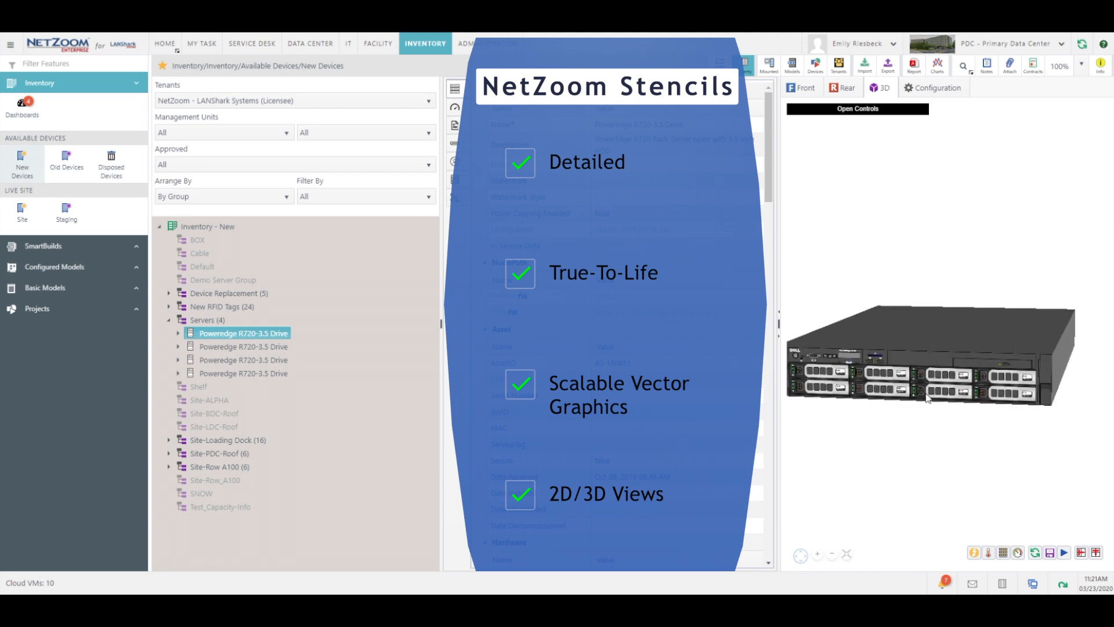
scroll(927, 396, "up", 1)
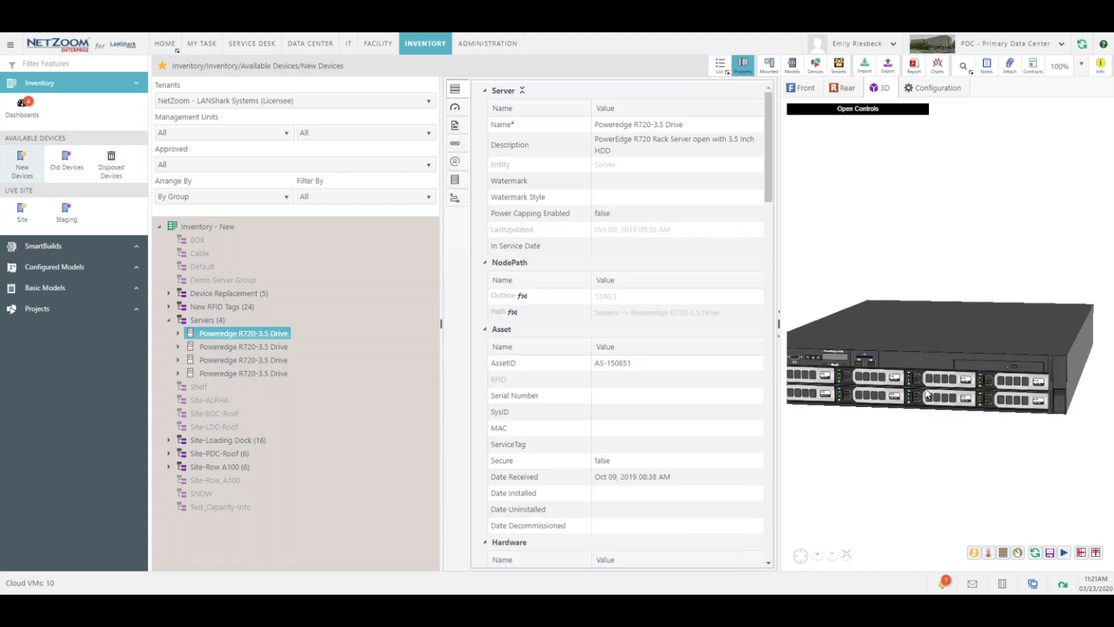
Step: Examine the ports and slots on the server's front and its dimension, rack mounting and compute properties
left_click(178, 333)
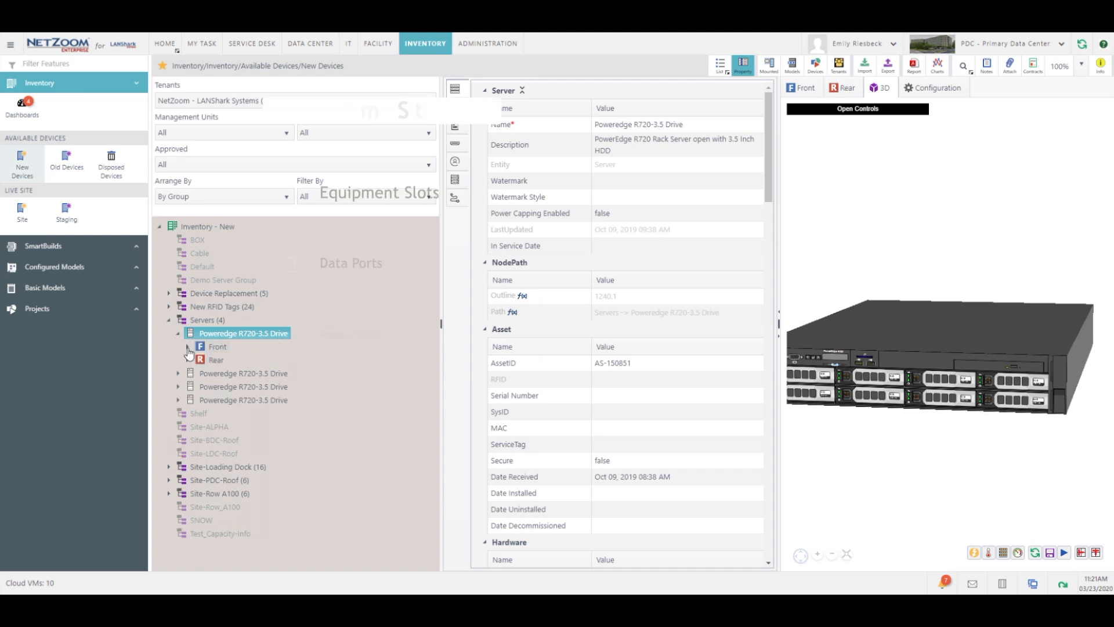
left_click(188, 346)
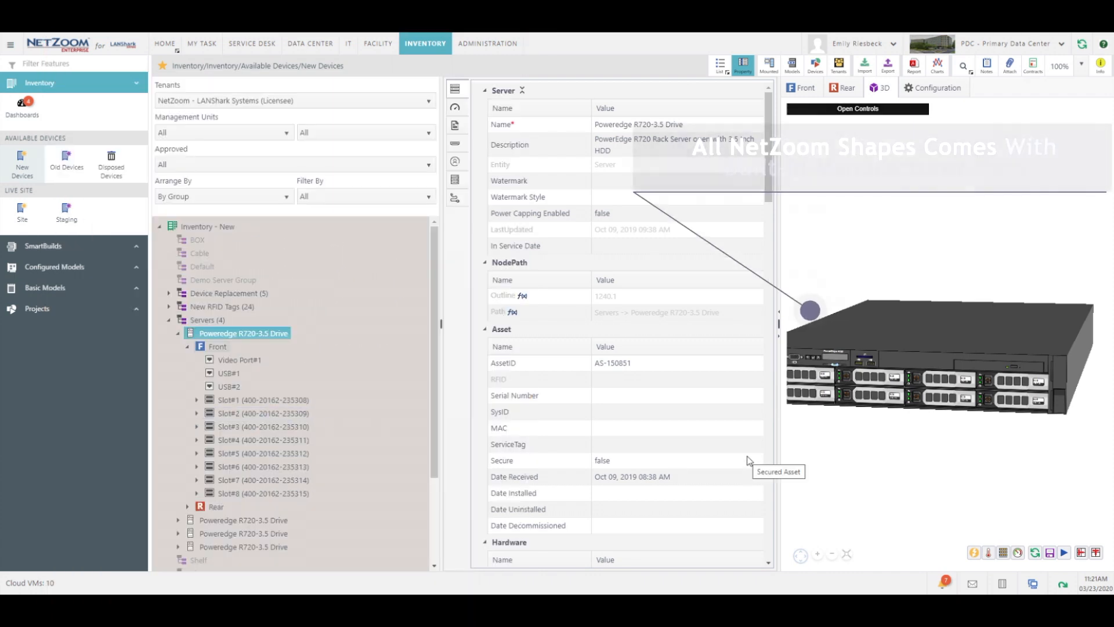
scroll(703, 273, "down", 10)
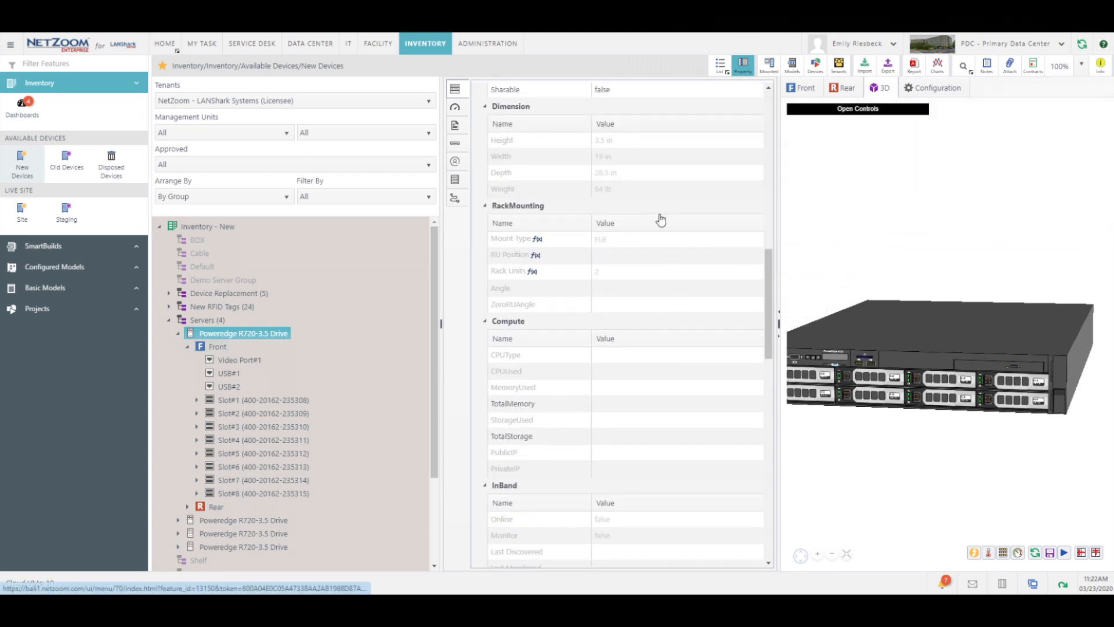
Step: Open the device library and search it for the keyword "poweredge", restricted to the manufacturer Dell Computer
left_click(817, 66)
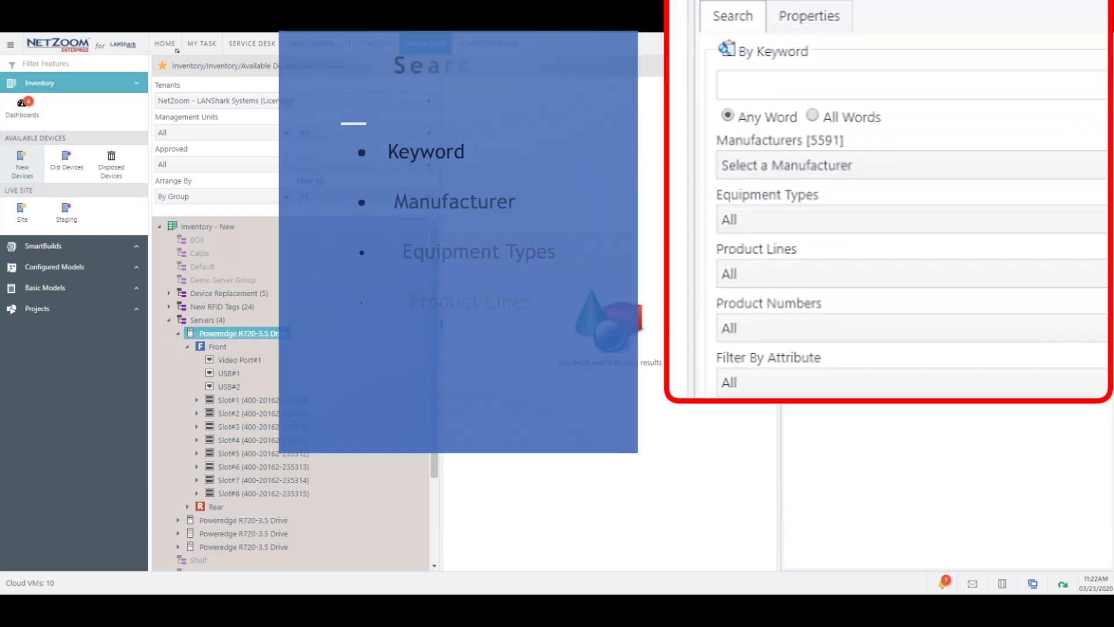
left_click(870, 87)
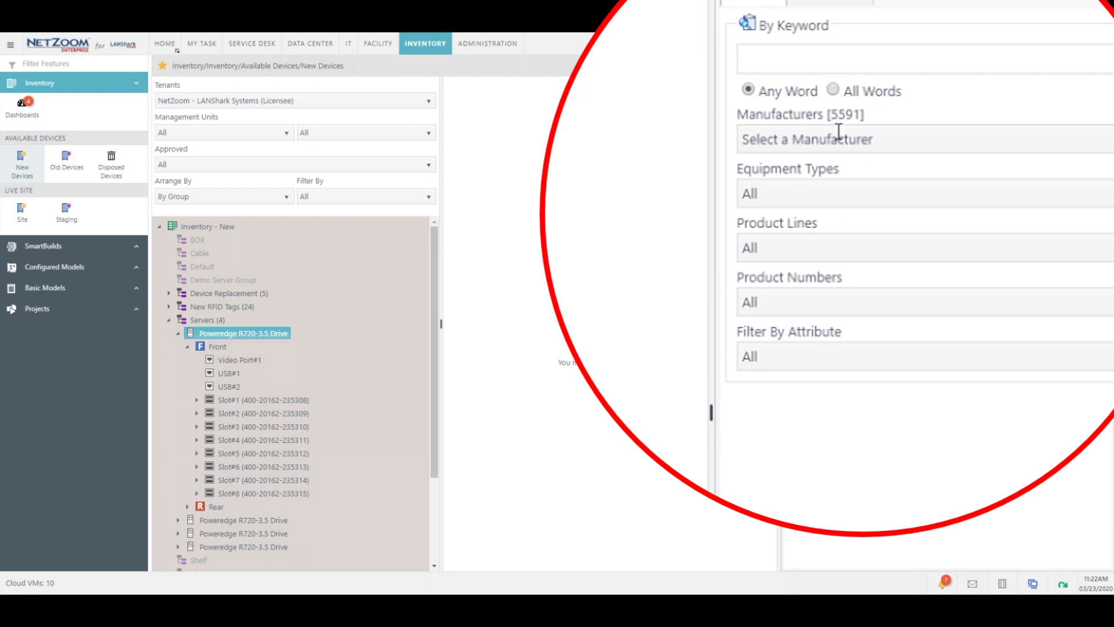
left_click(893, 56)
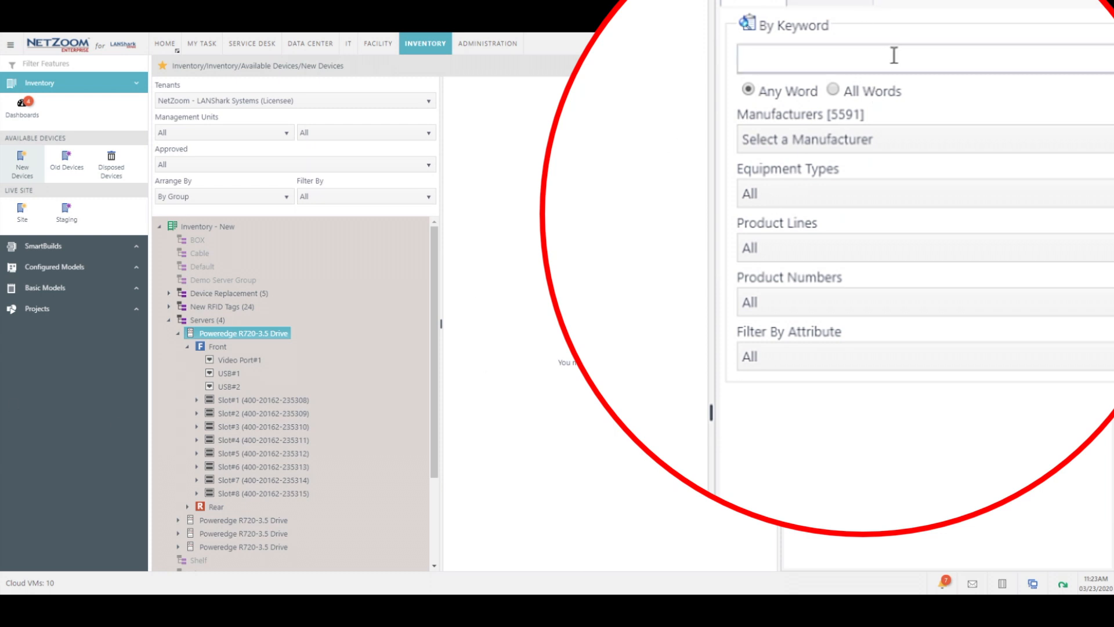
type("poweredge")
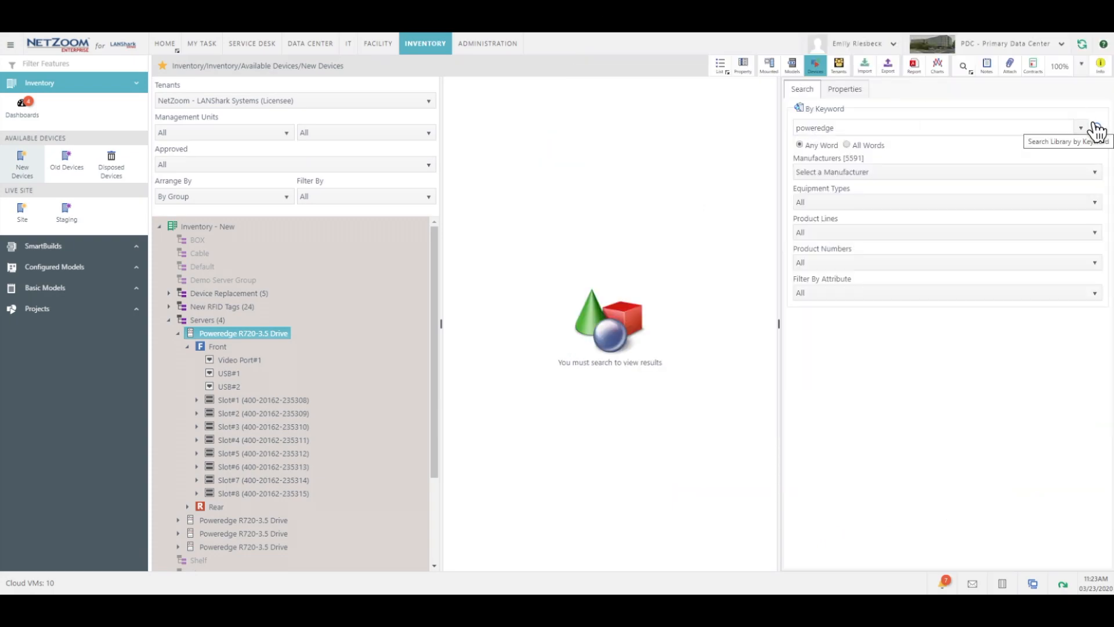
left_click(1096, 128)
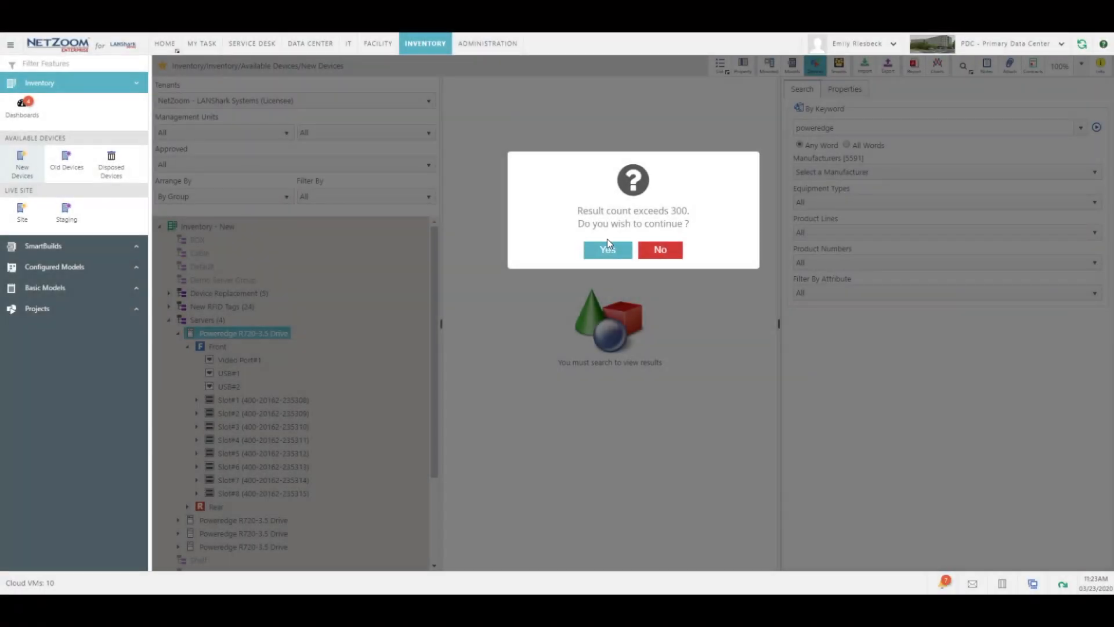
left_click(608, 250)
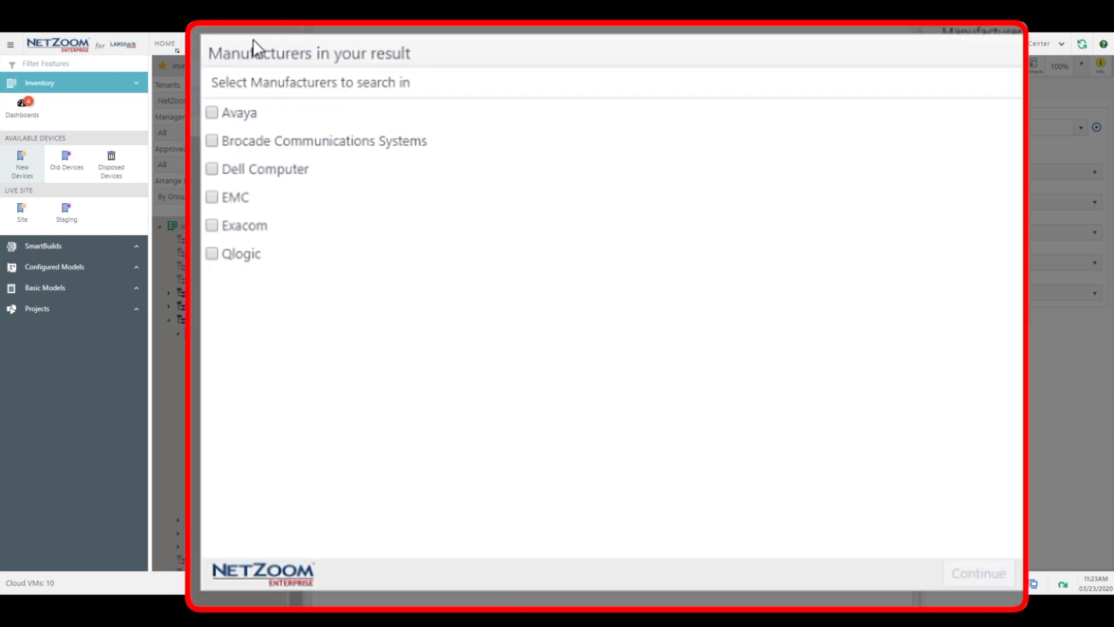
left_click(211, 168)
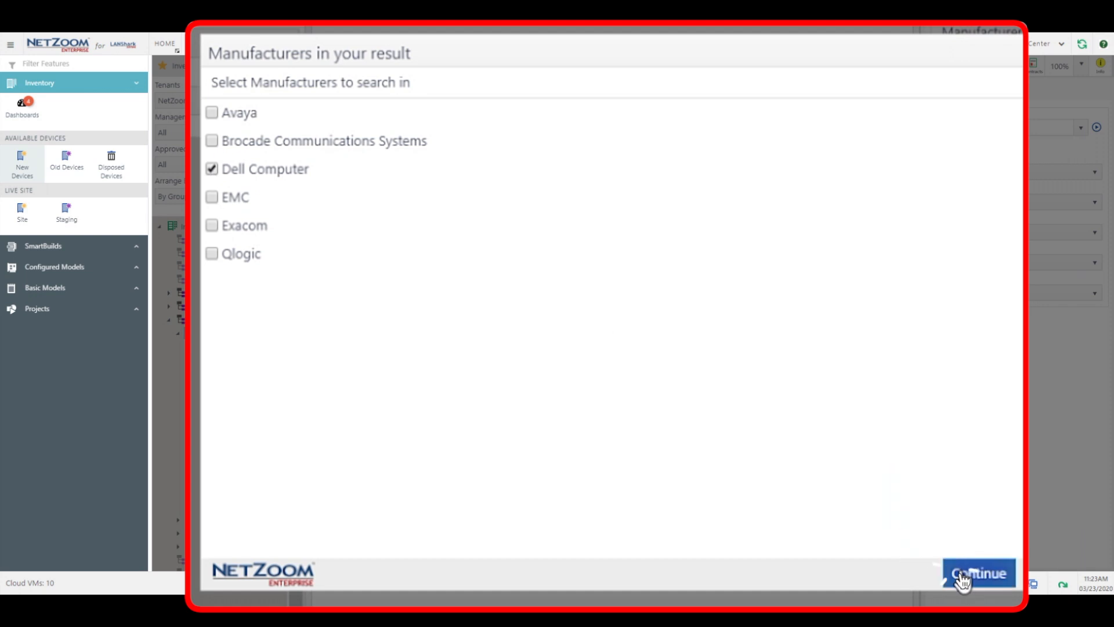
left_click(963, 578)
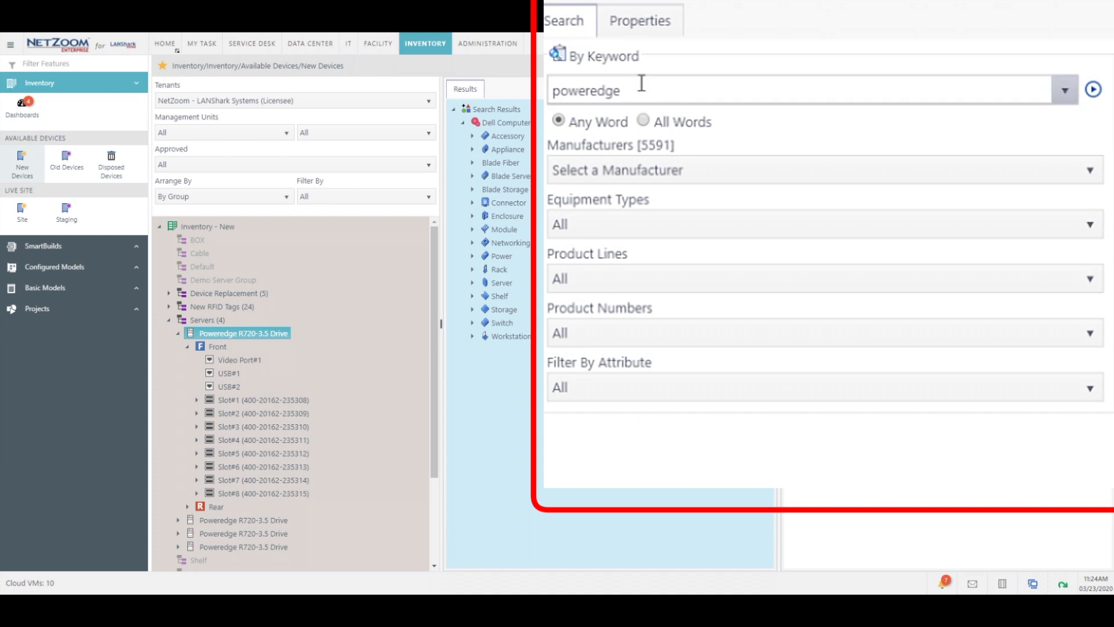
Step: Clear the search keyword and set the library's manufacturer filter to Dell Computer
double_click(661, 83)
key("BackSpace")
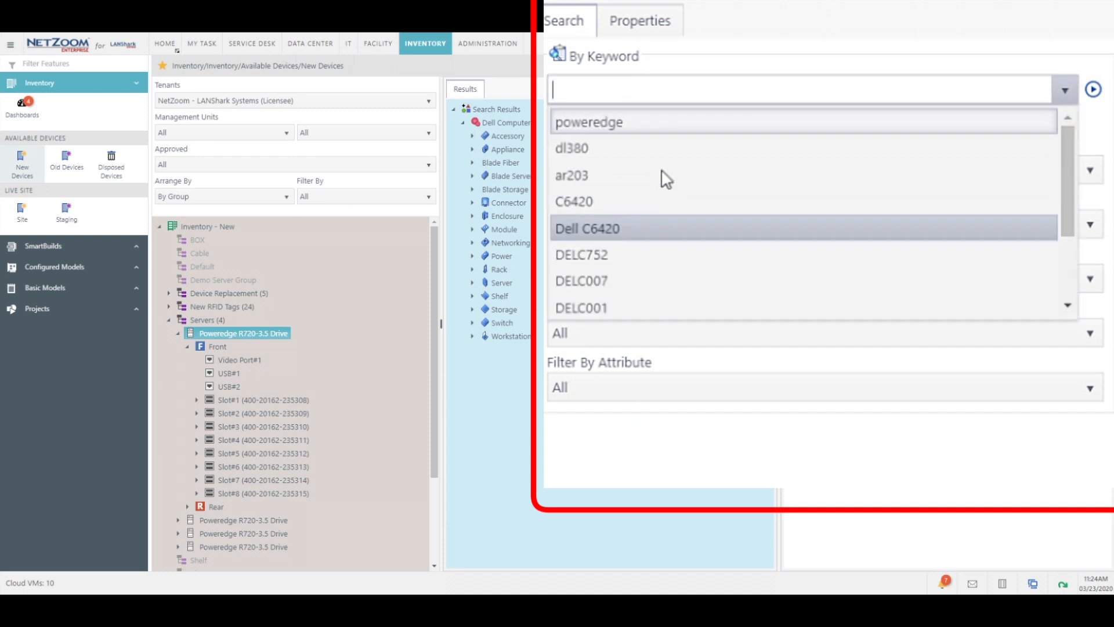
left_click(719, 174)
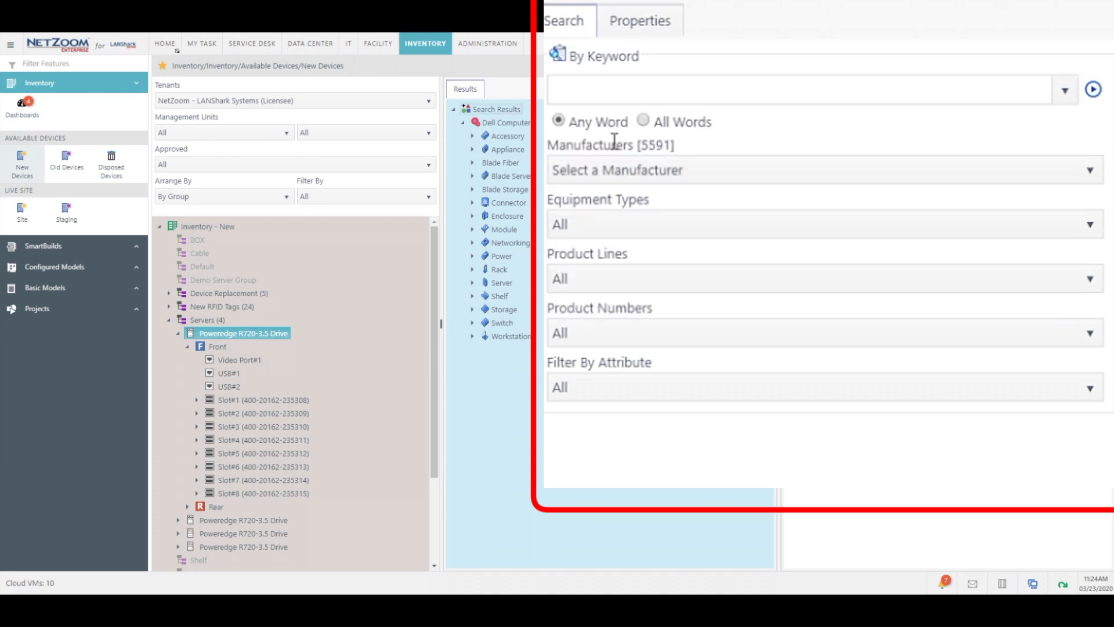
left_click(626, 174)
type("dell")
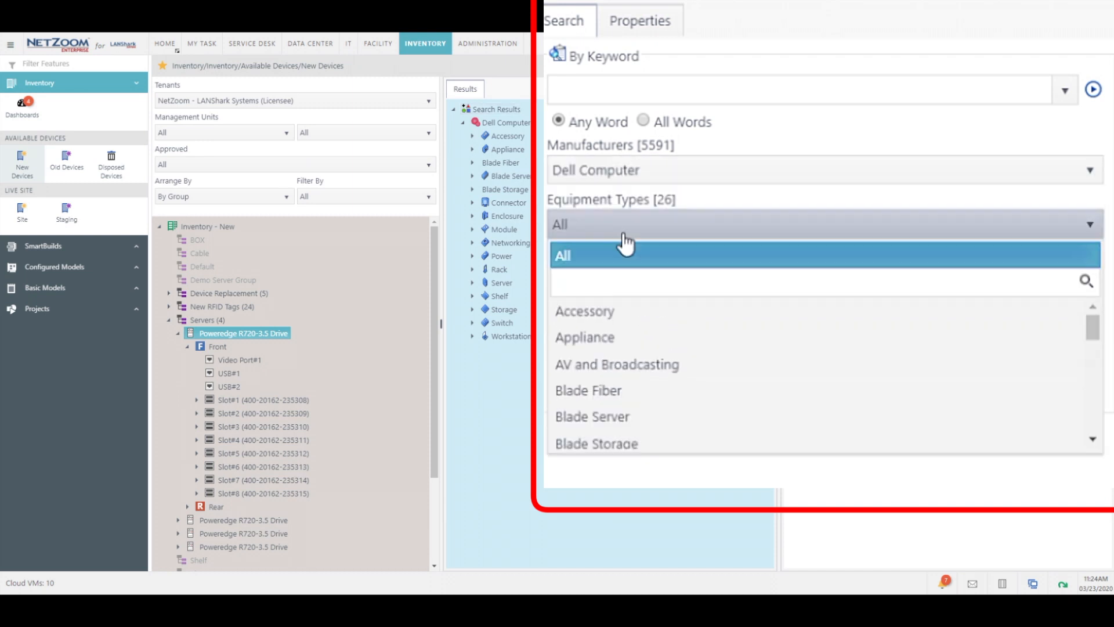
Step: Set the equipment type to Server and the product line to PowerEdge, and run the library search
type("server")
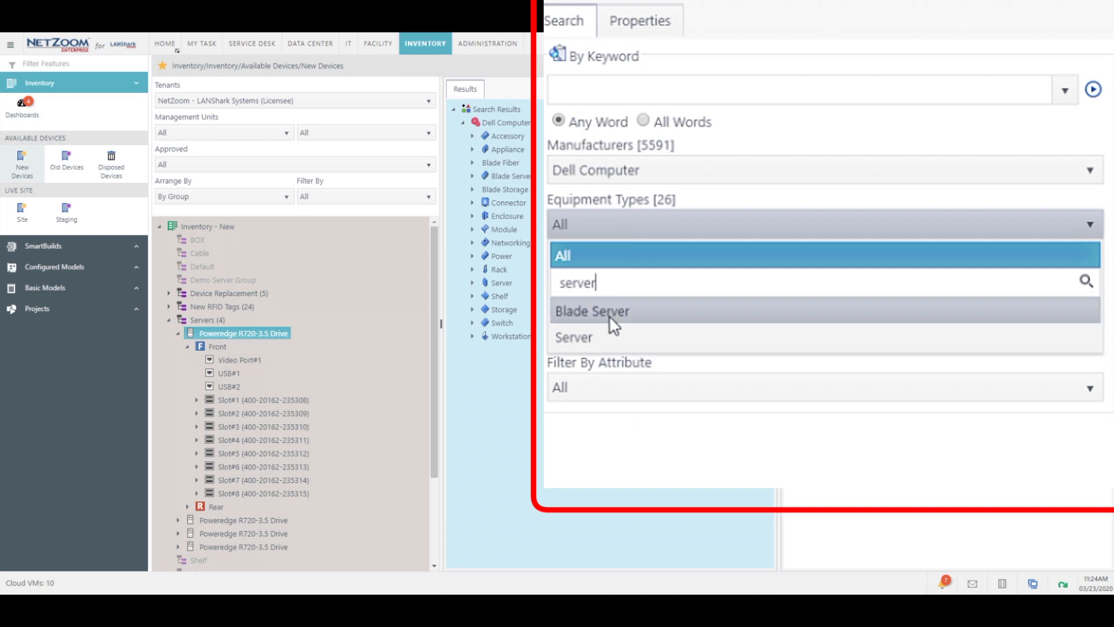
left_click(610, 334)
left_click(639, 284)
type("power")
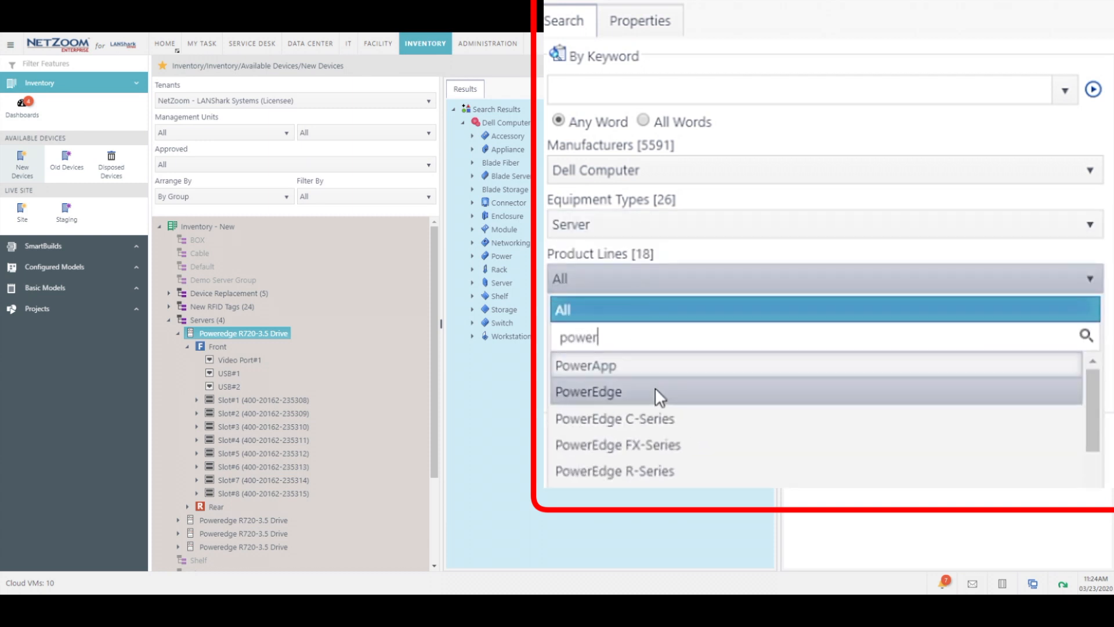
left_click(655, 389)
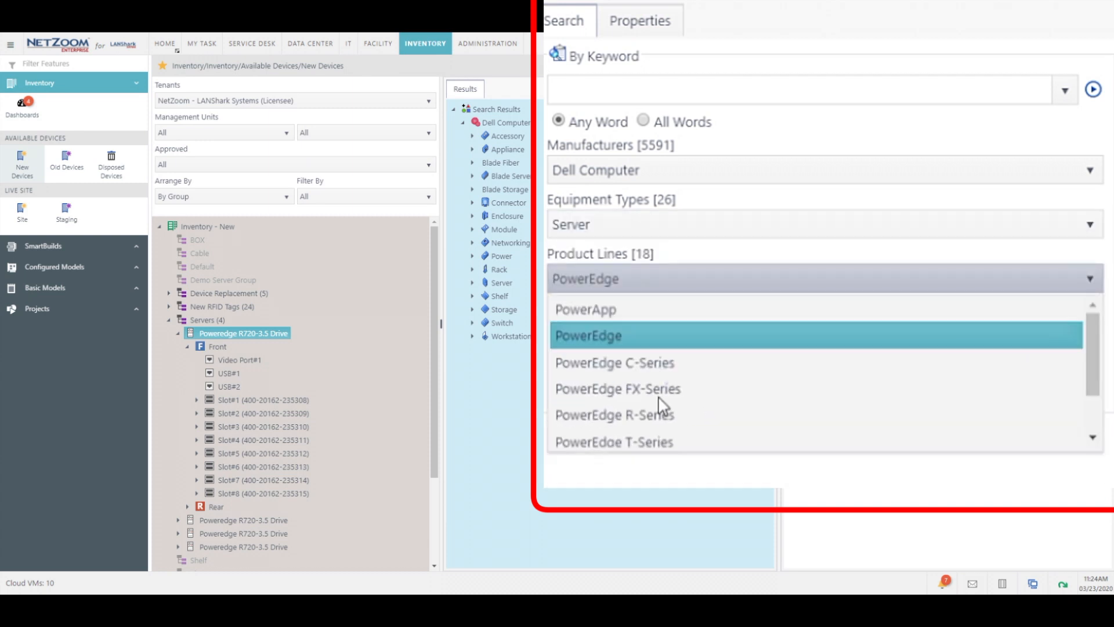
left_click(1094, 89)
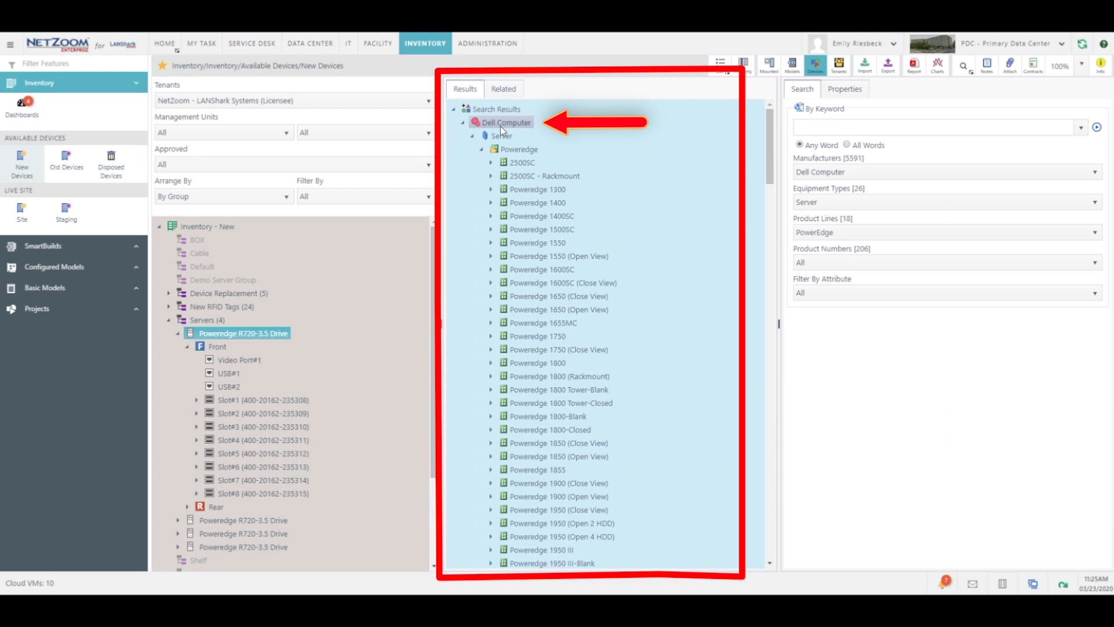
Step: Find the Poweredge R715 in the results and preview its Front Blank Chassis, Rear Blank Chassis and Front views
left_click_drag(770, 154, 764, 476)
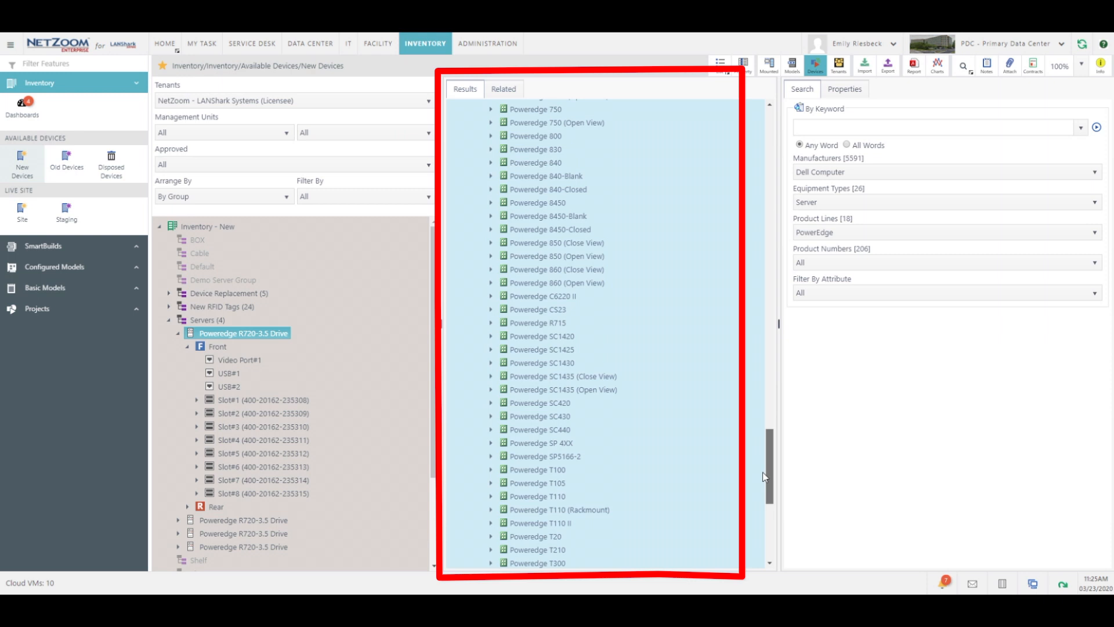
scroll(764, 483, "up", 3)
left_click(525, 453)
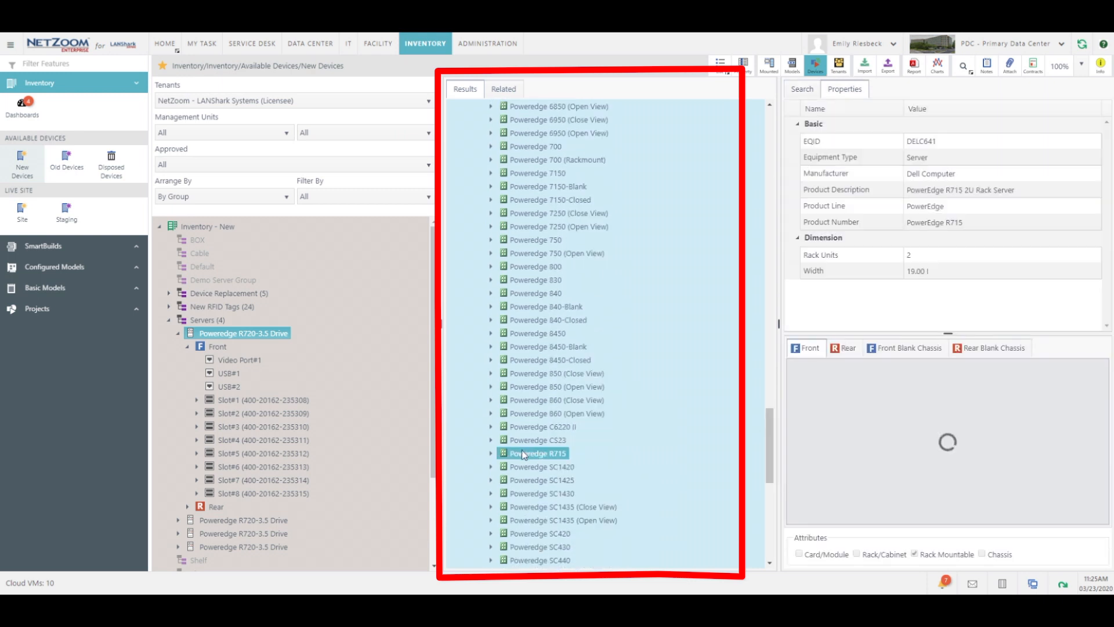
left_click(490, 454)
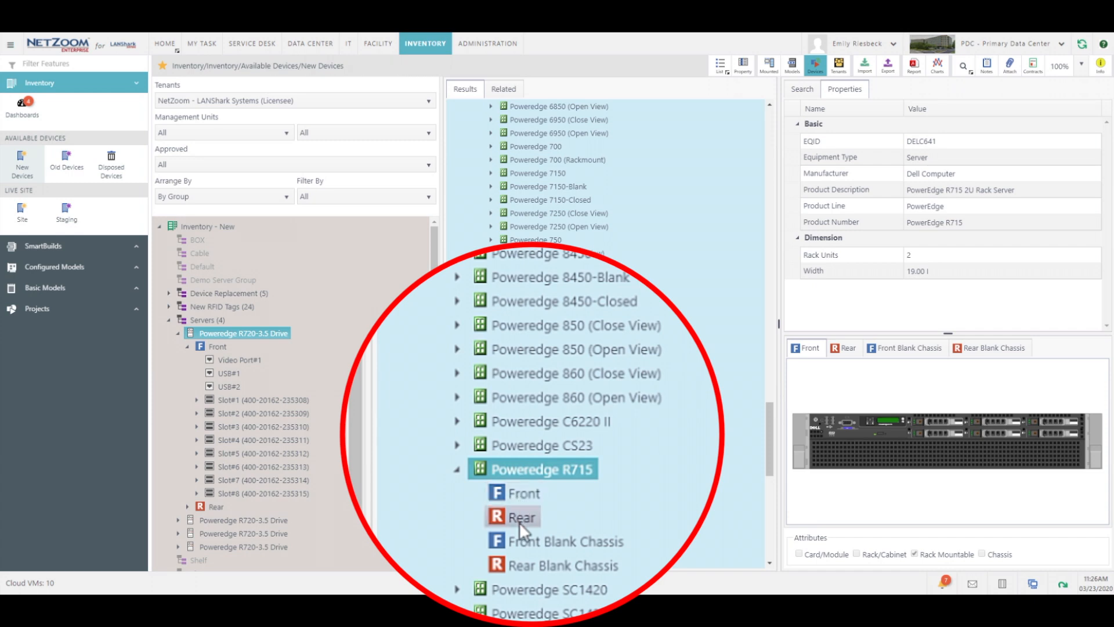
left_click(551, 538)
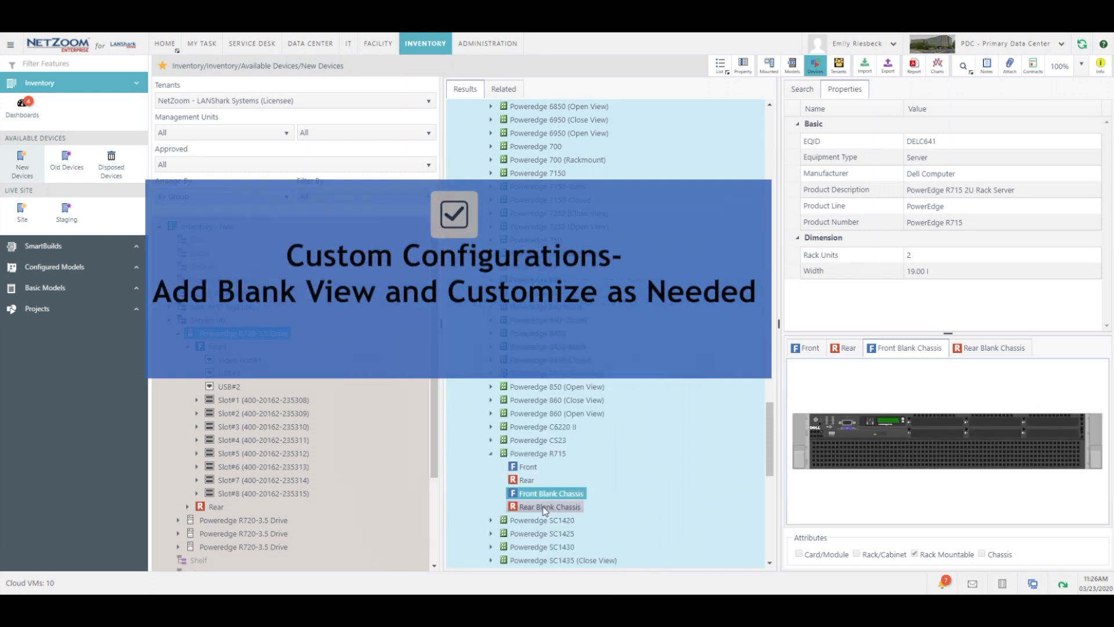
left_click(546, 508)
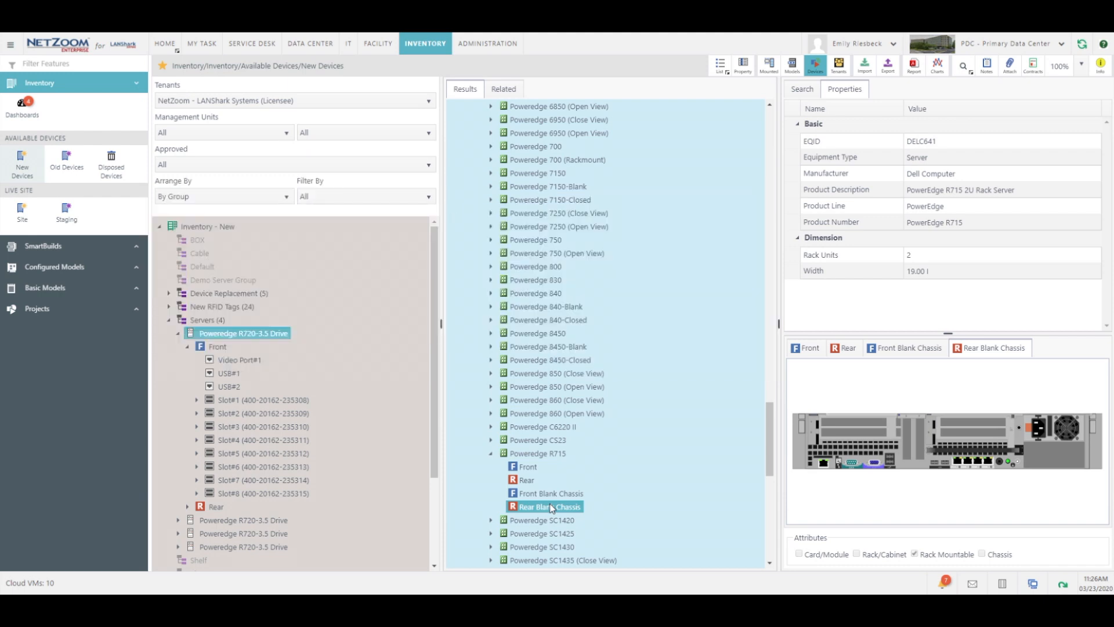
left_click(529, 468)
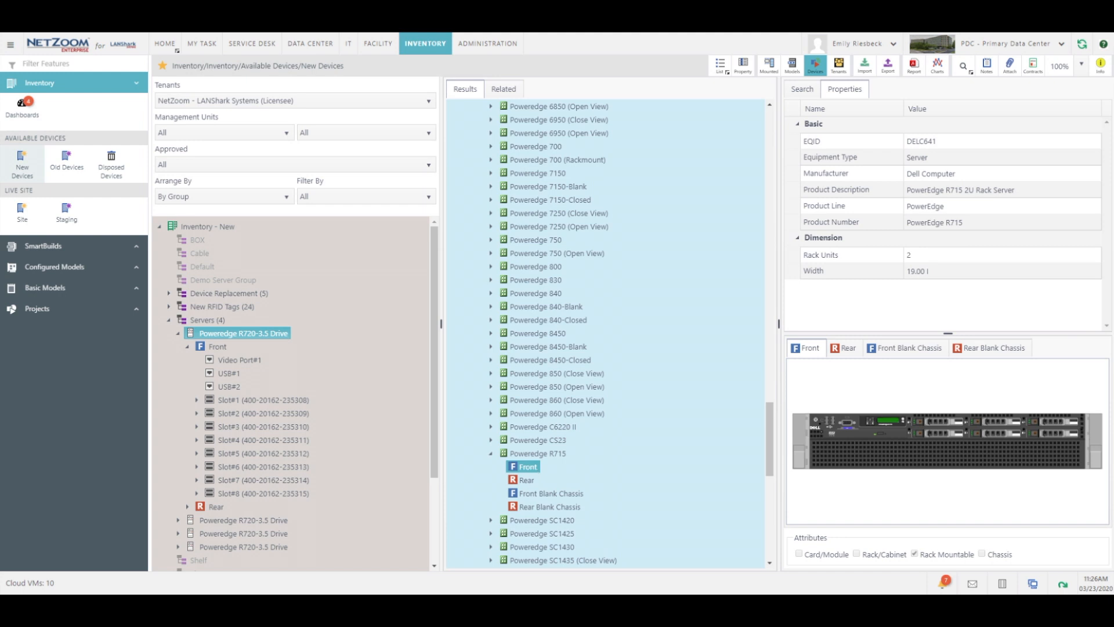
Step: Add the Poweredge R715 from the library results to the Demo Server Group with quantity 1, and save the device
left_click(508, 456)
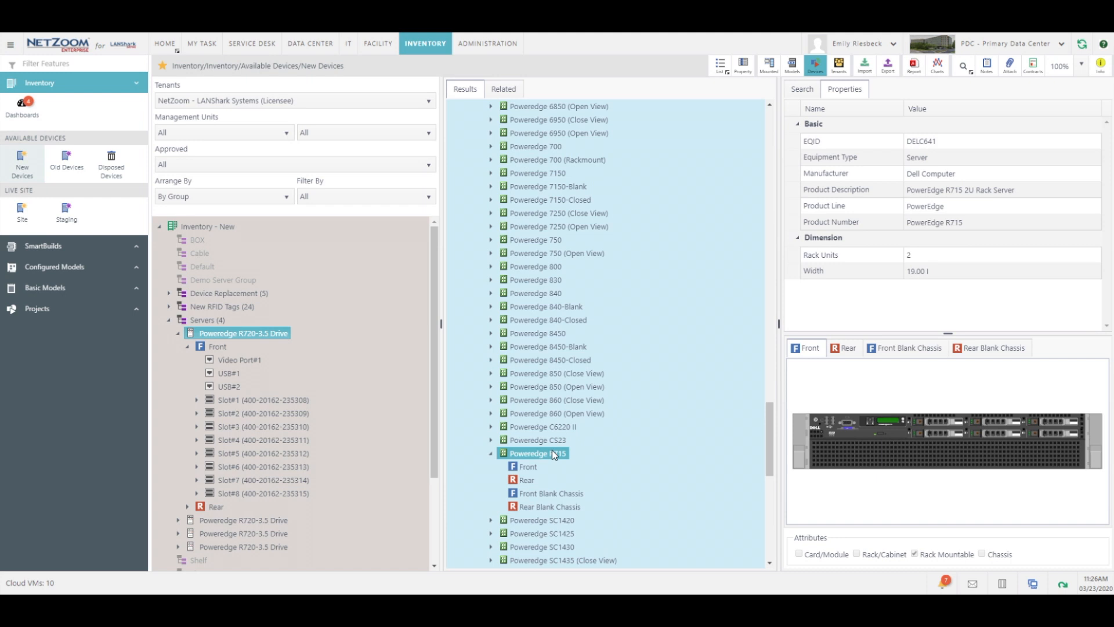
left_click_drag(552, 450, 228, 280)
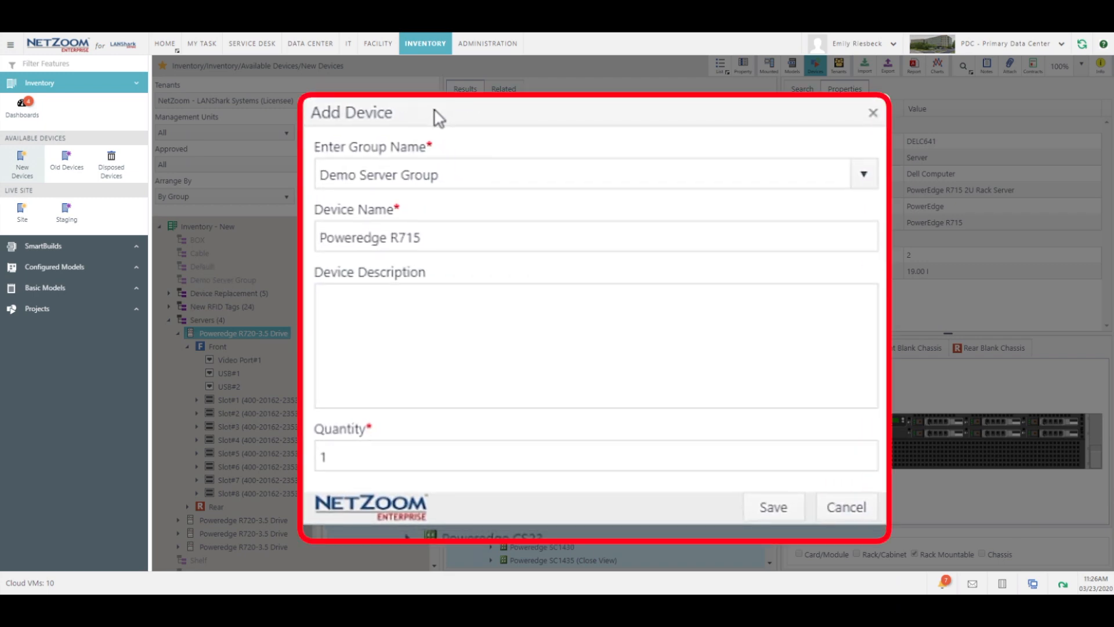
left_click(477, 172)
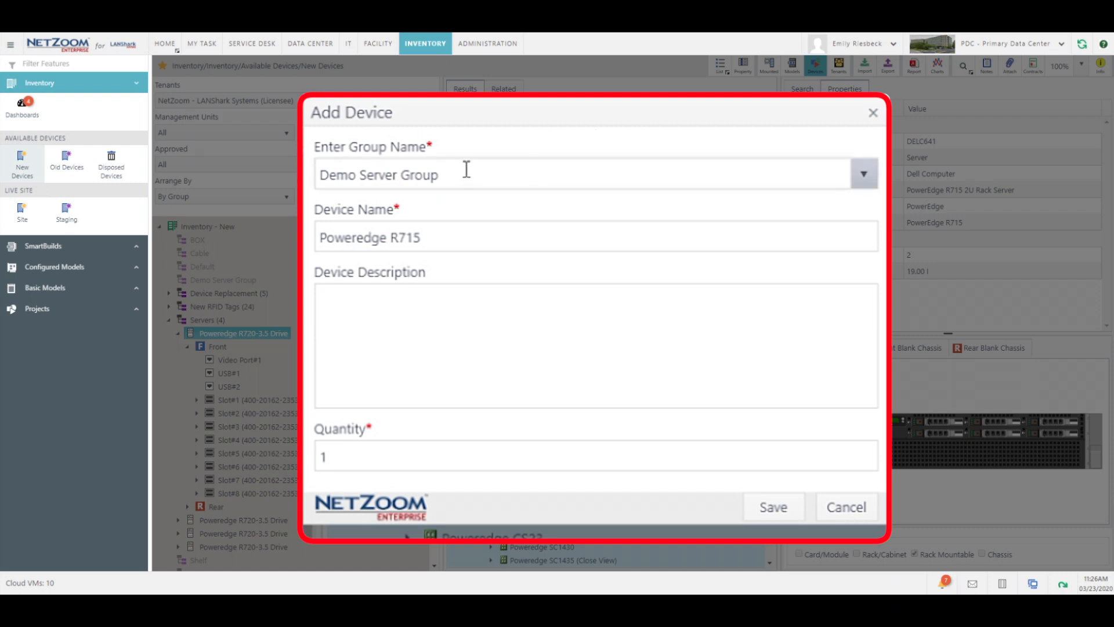
left_click(470, 239)
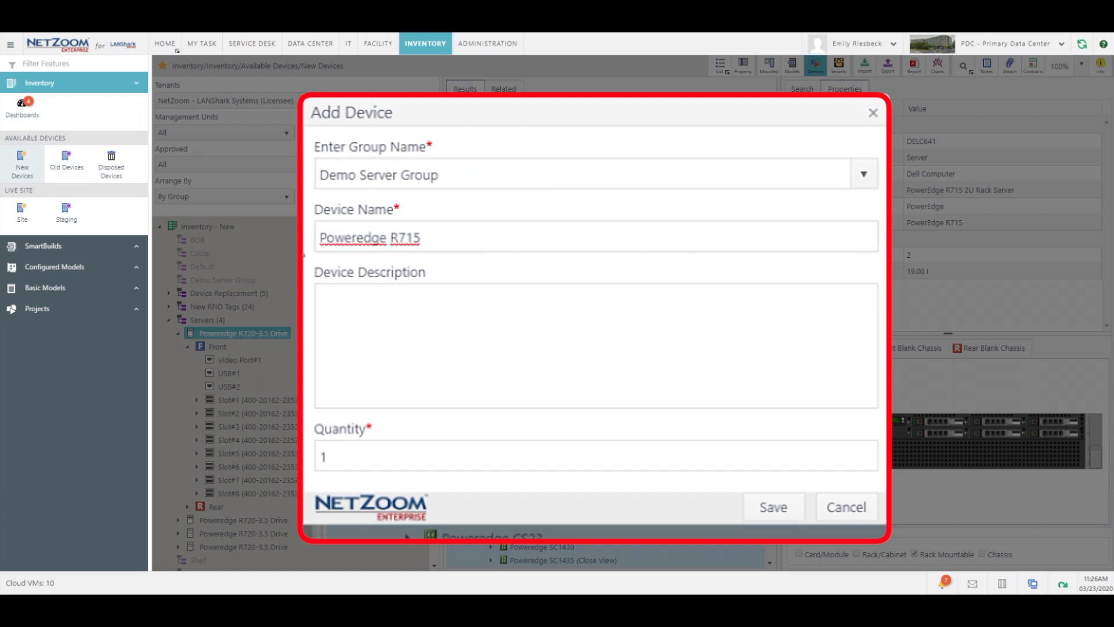
left_click(398, 326)
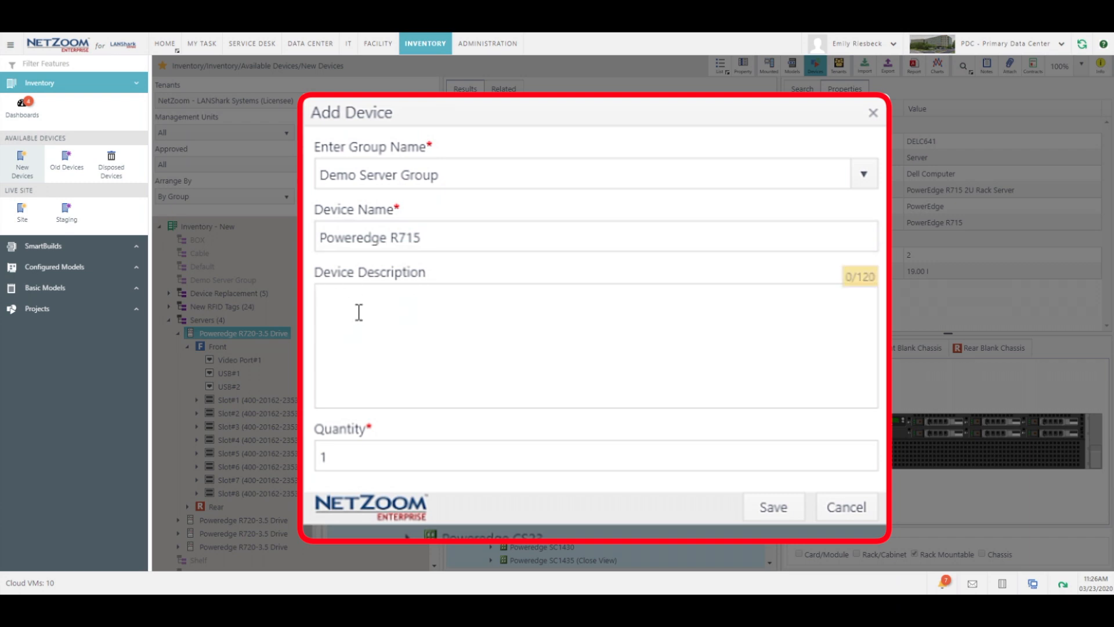
left_click(361, 458)
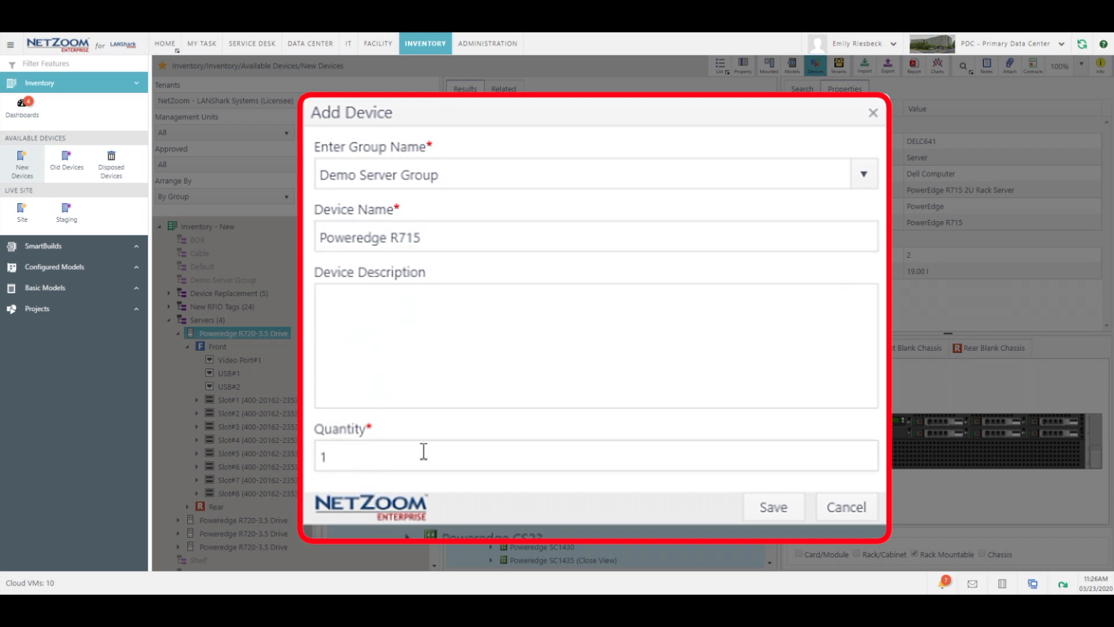
left_click(408, 317)
left_click(395, 463)
left_click(768, 510)
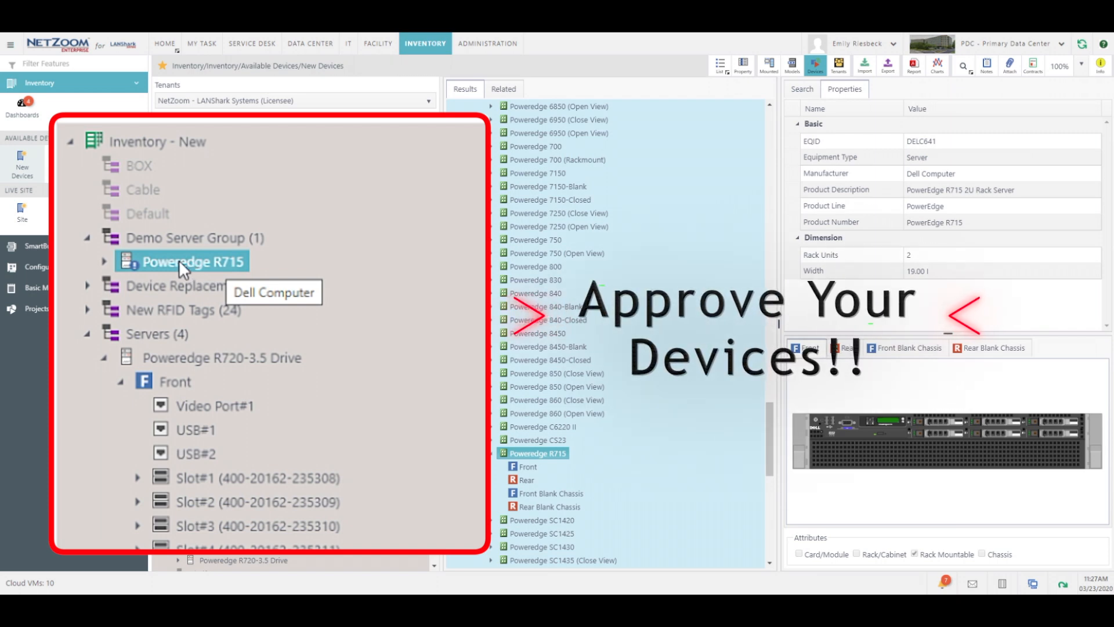
Step: Approve the new Poweredge R715 in the Demo Server Group
right_click(179, 260)
left_click(249, 400)
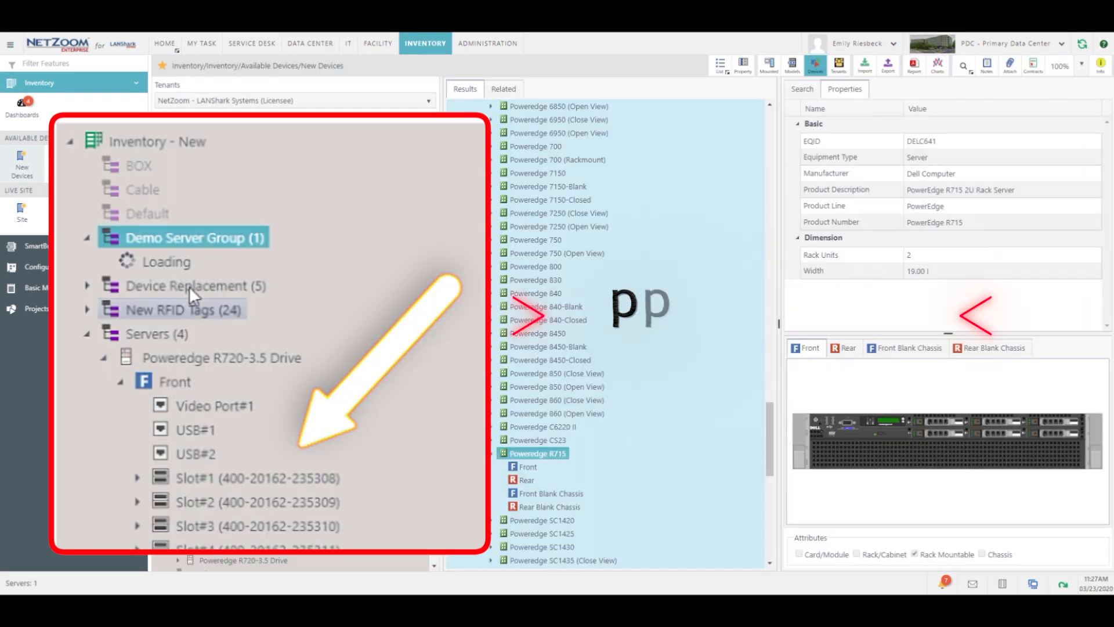